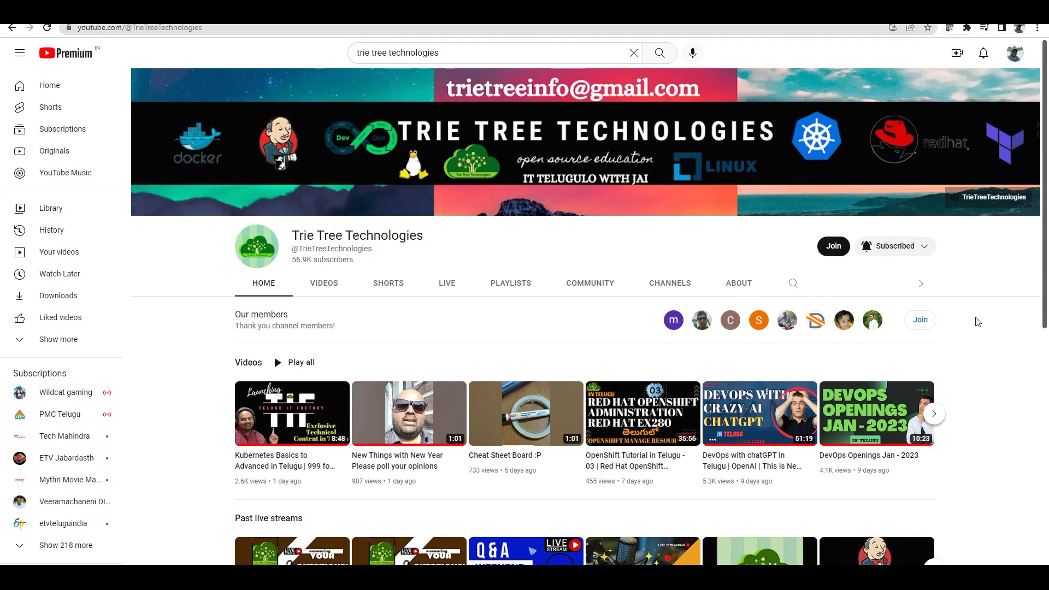
# Switch from the YouTube channel window to the Incognito teluguitfactory.com window
pyautogui.hotkey('alt', 'Tab')
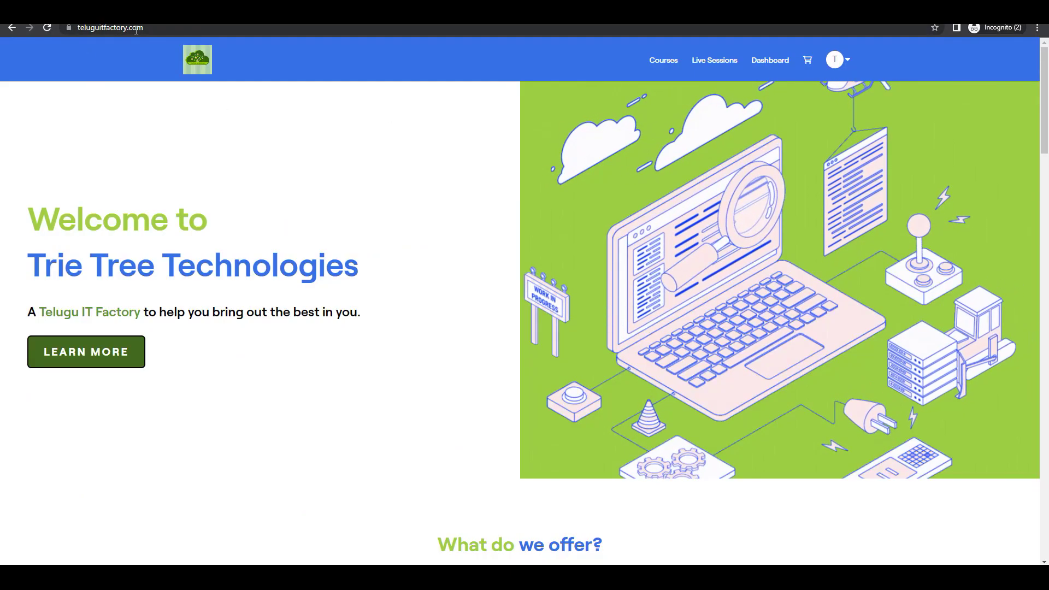
# View the Kubernetes - Basics to Advanced course store, then return to the YouTube channel
pyautogui.click(662, 63)
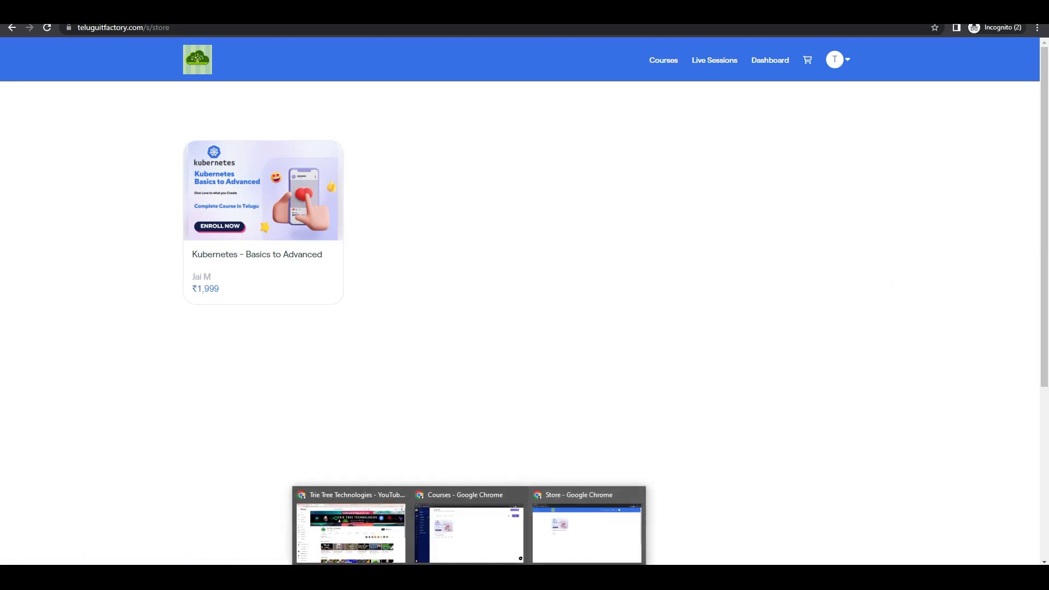
pyautogui.click(351, 528)
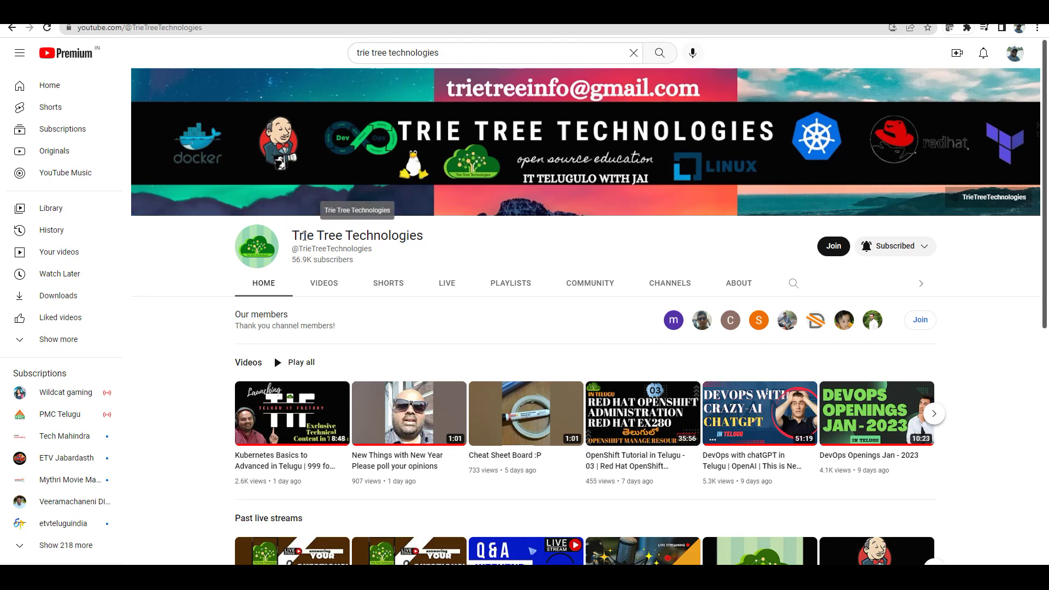
# Highlight the channel name 'Trie Tree Technologies' on the YouTube channel page
pyautogui.moveTo(301, 237); pyautogui.dragTo(417, 236)
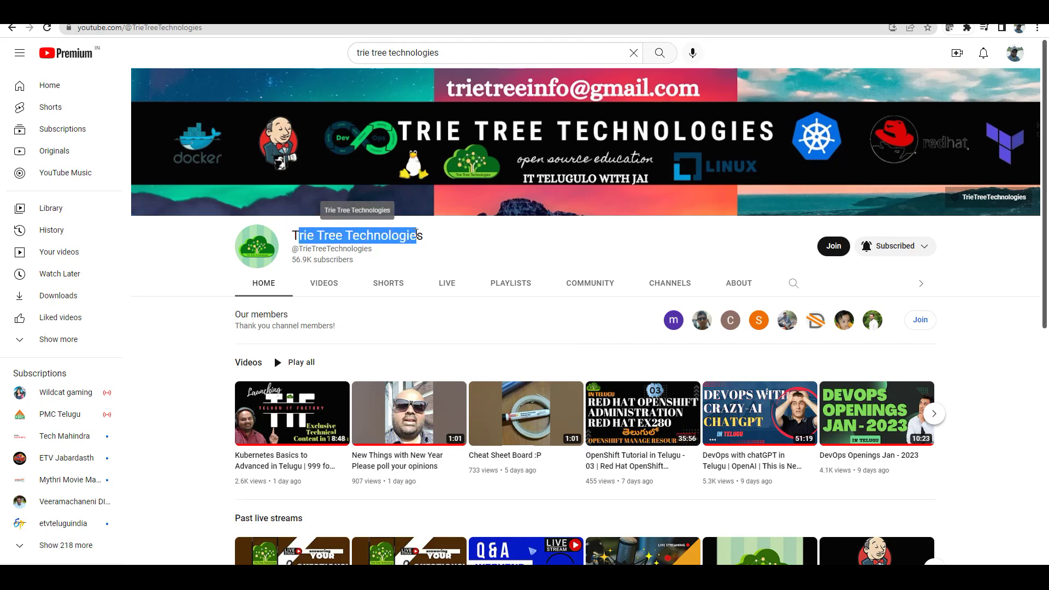
pyautogui.click(437, 239)
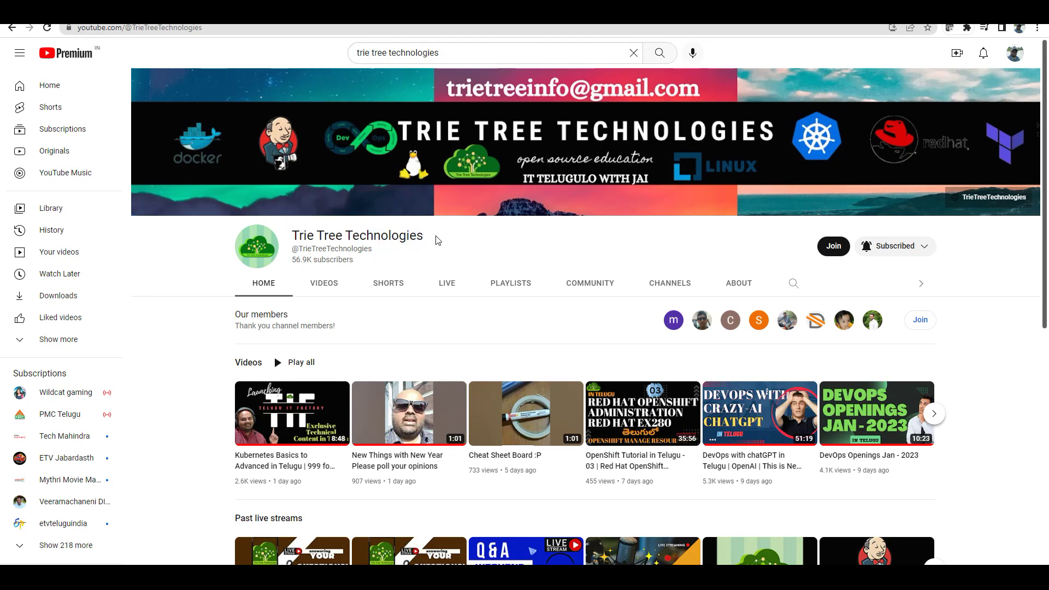